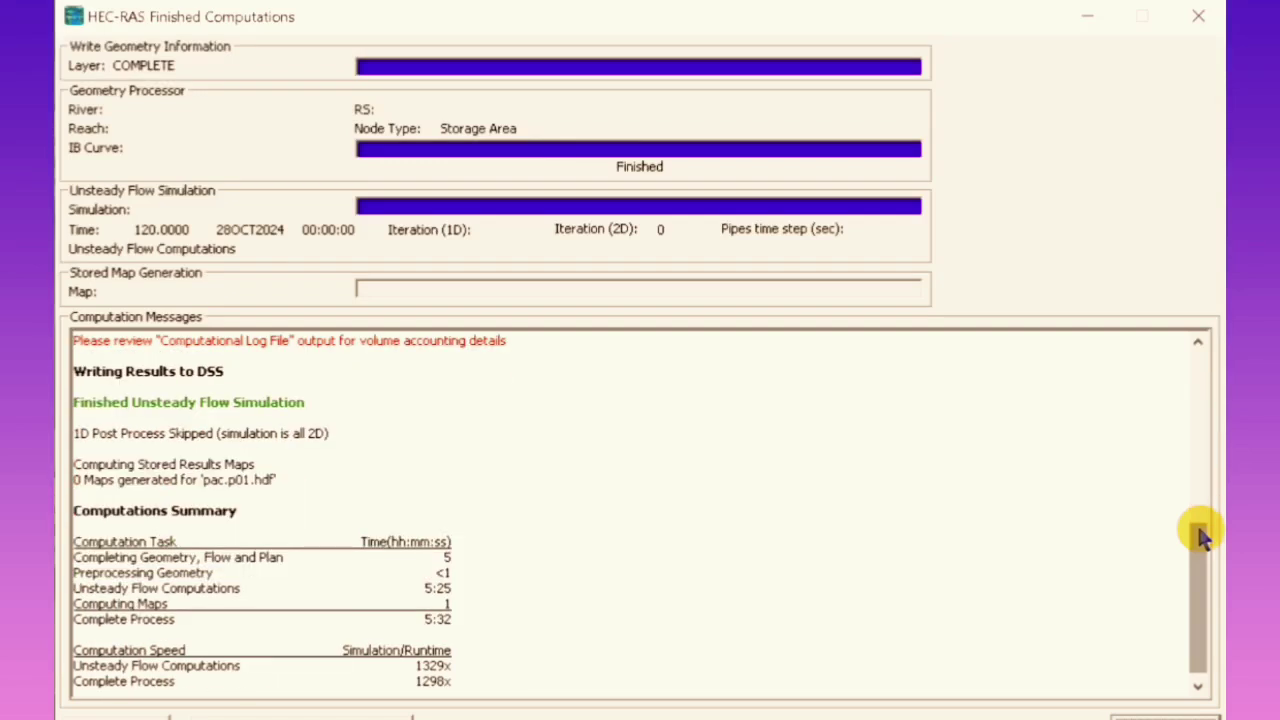
# Step: Scroll up to read the 30.16 thousand m³ (8.264%) volume accounting error, then list the HEC-RAS windows
pyautogui.moveTo(1200, 540)
pyautogui.mouseDown()
pyautogui.moveTo(1197, 430)
pyautogui.moveTo(1201, 482)
pyautogui.mouseUp()
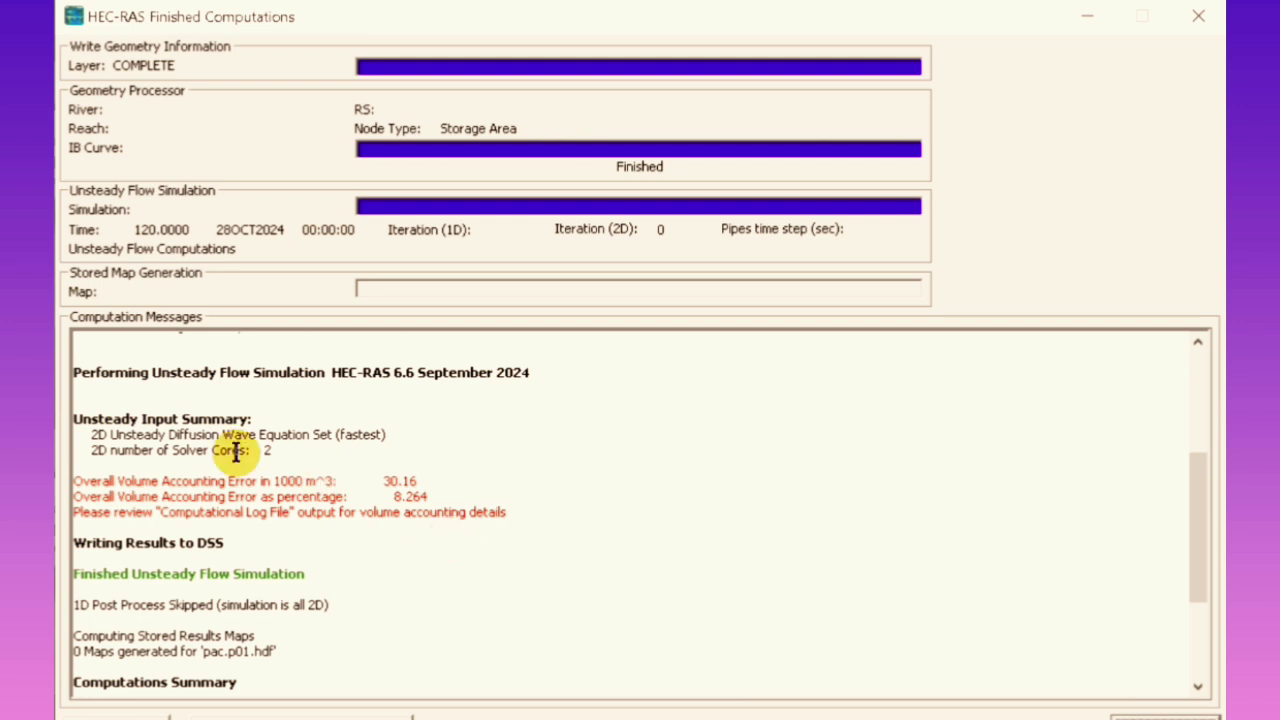
pyautogui.click(727, 715)
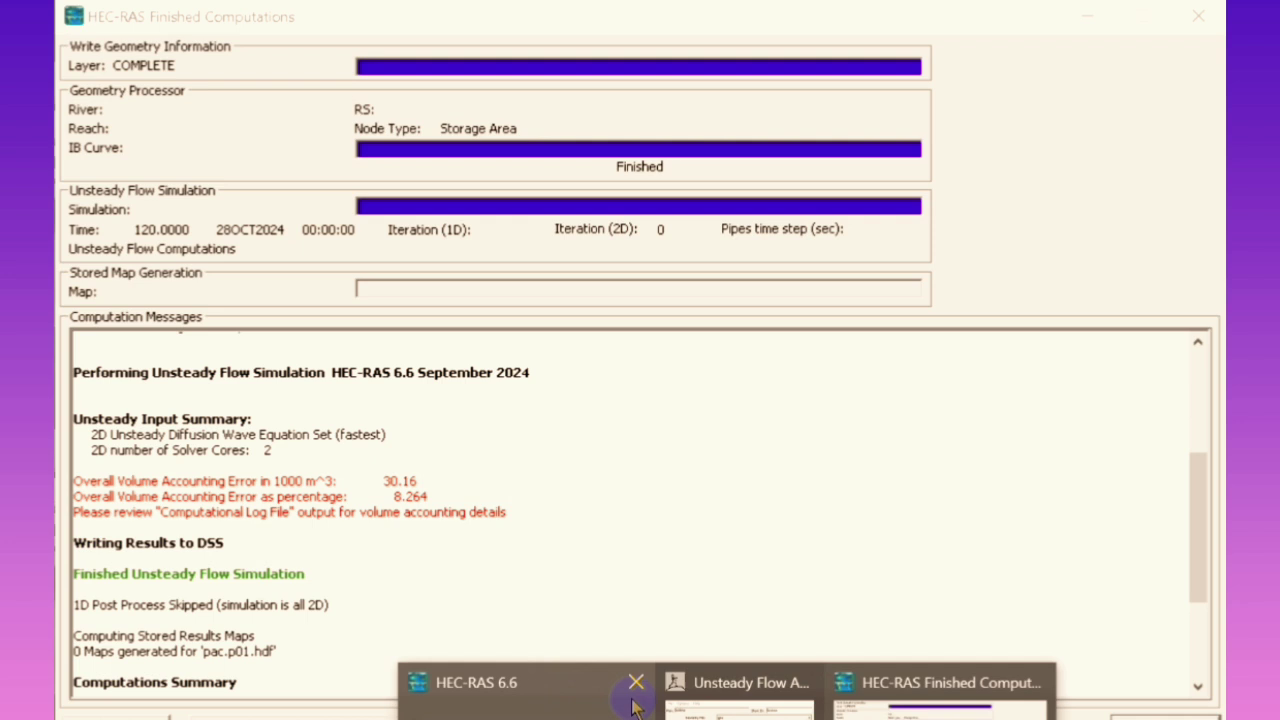
# Step: Bring the Unsteady Flow Analysis plan forward and open its Computation Options and Tolerances
pyautogui.click(740, 700)
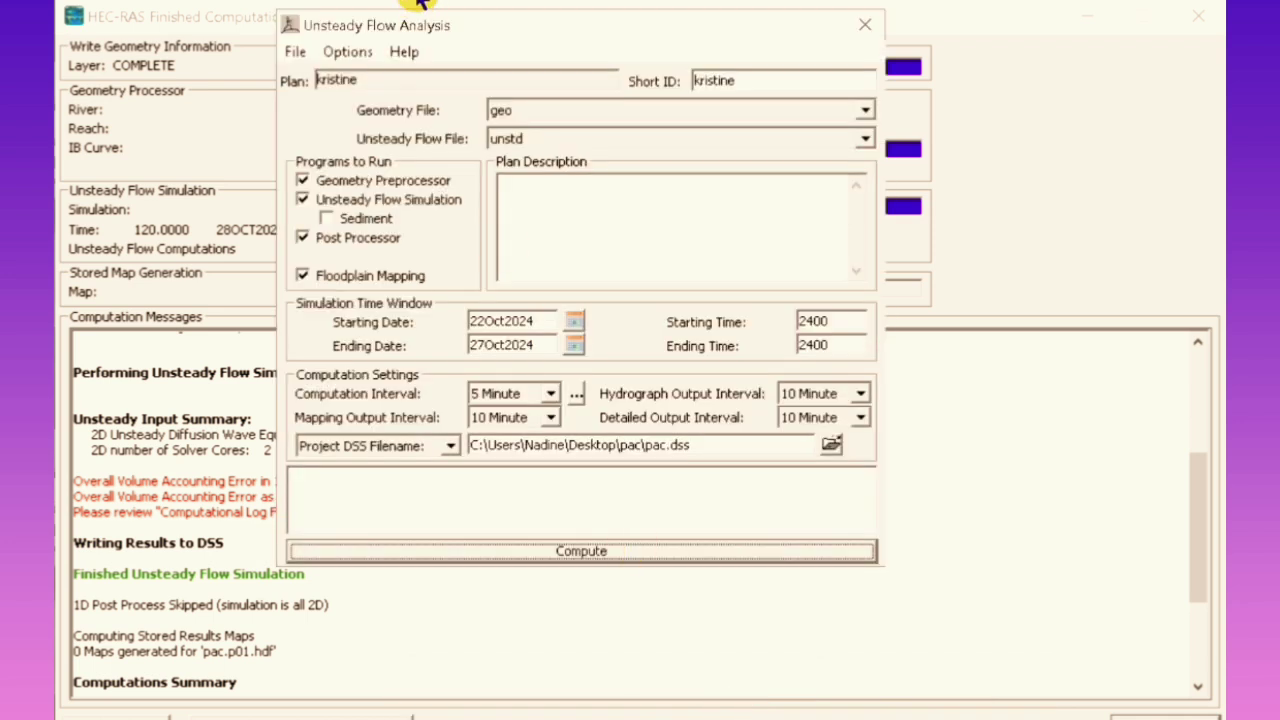
pyautogui.click(342, 54)
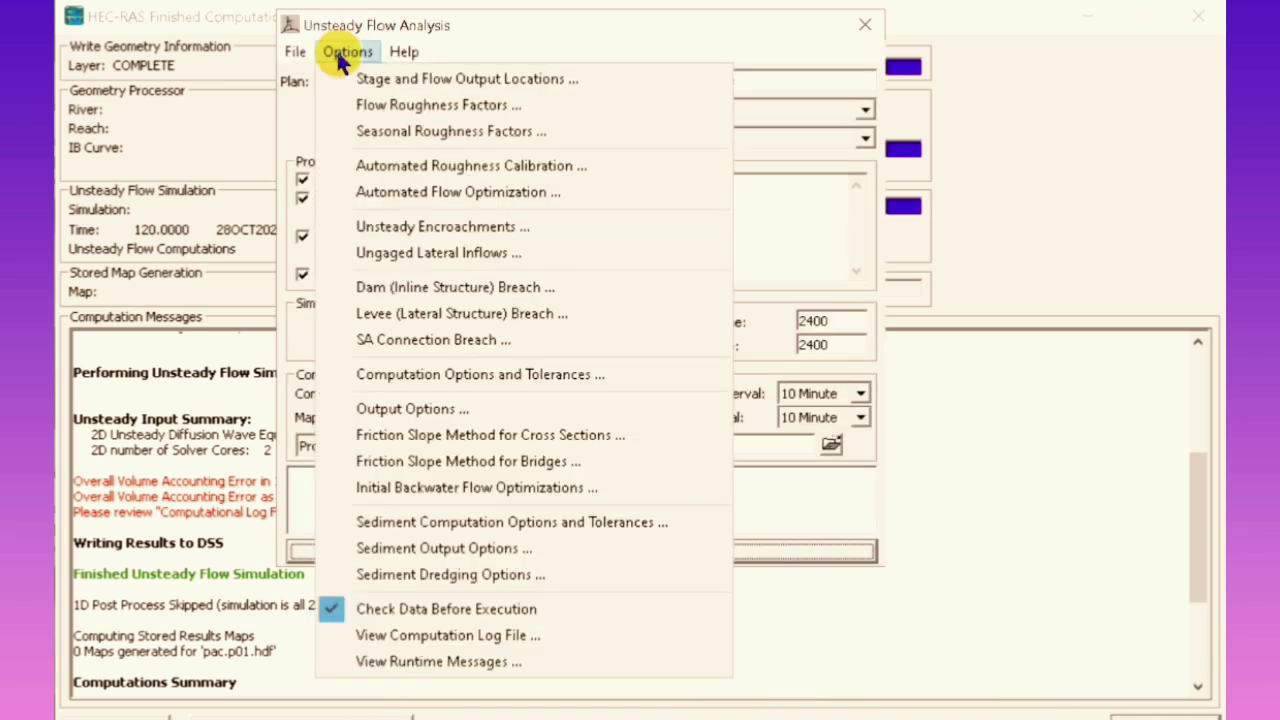
pyautogui.click(450, 385)
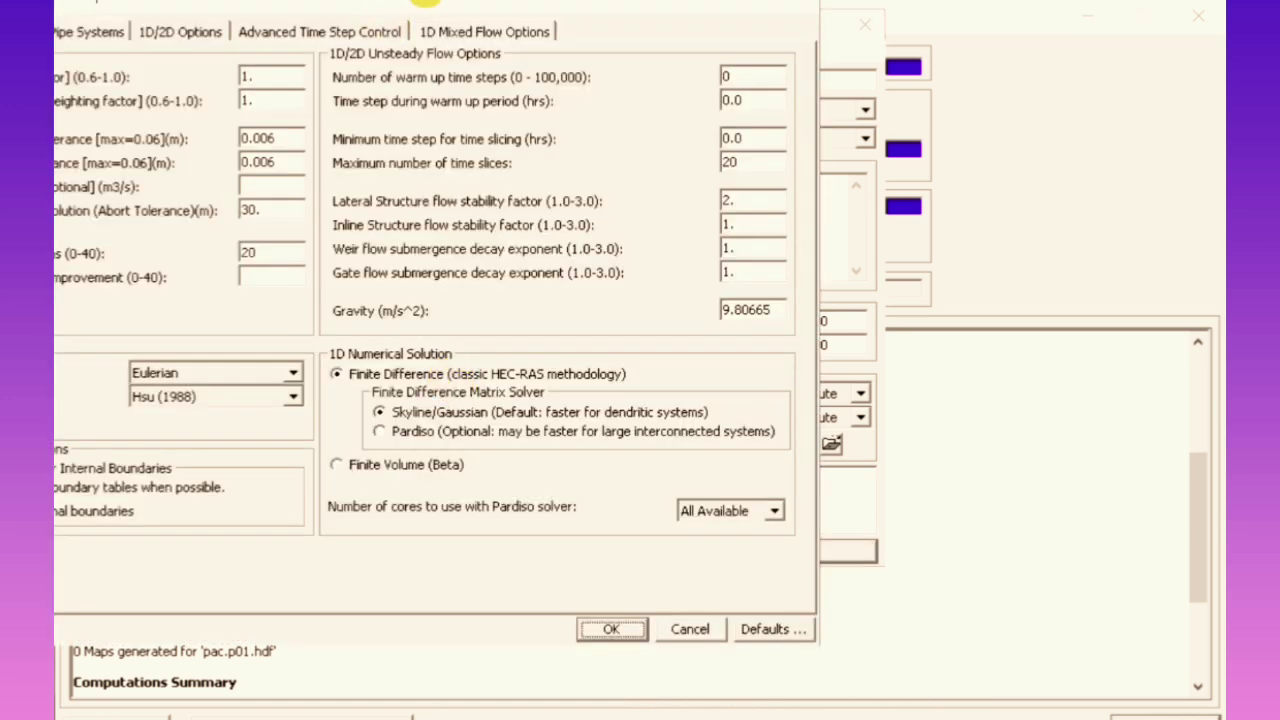
# Step: Lower the 2D water surface and volume tolerances on the 2D Flow Options tab and apply
pyautogui.moveTo(428, 5)
pyautogui.mouseDown()
pyautogui.moveTo(548, 60)
pyautogui.moveTo(688, 43)
pyautogui.mouseUp()
pyautogui.click(262, 72)
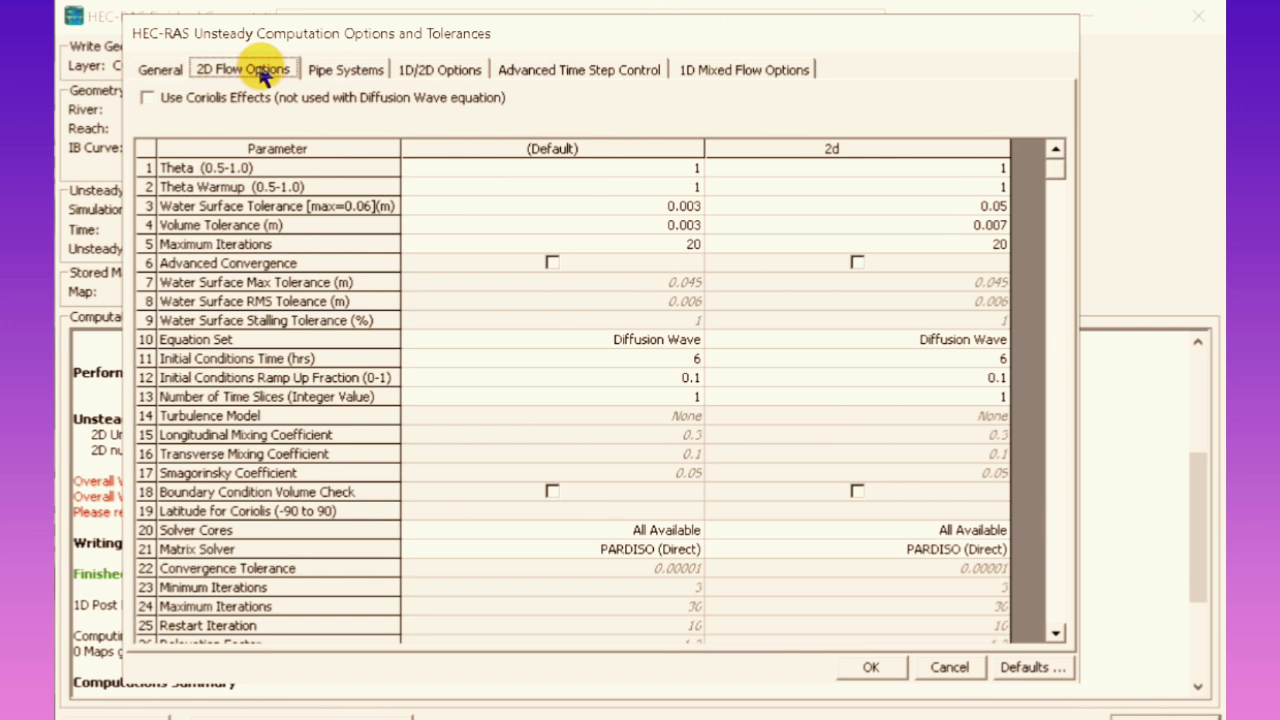
pyautogui.click(998, 208)
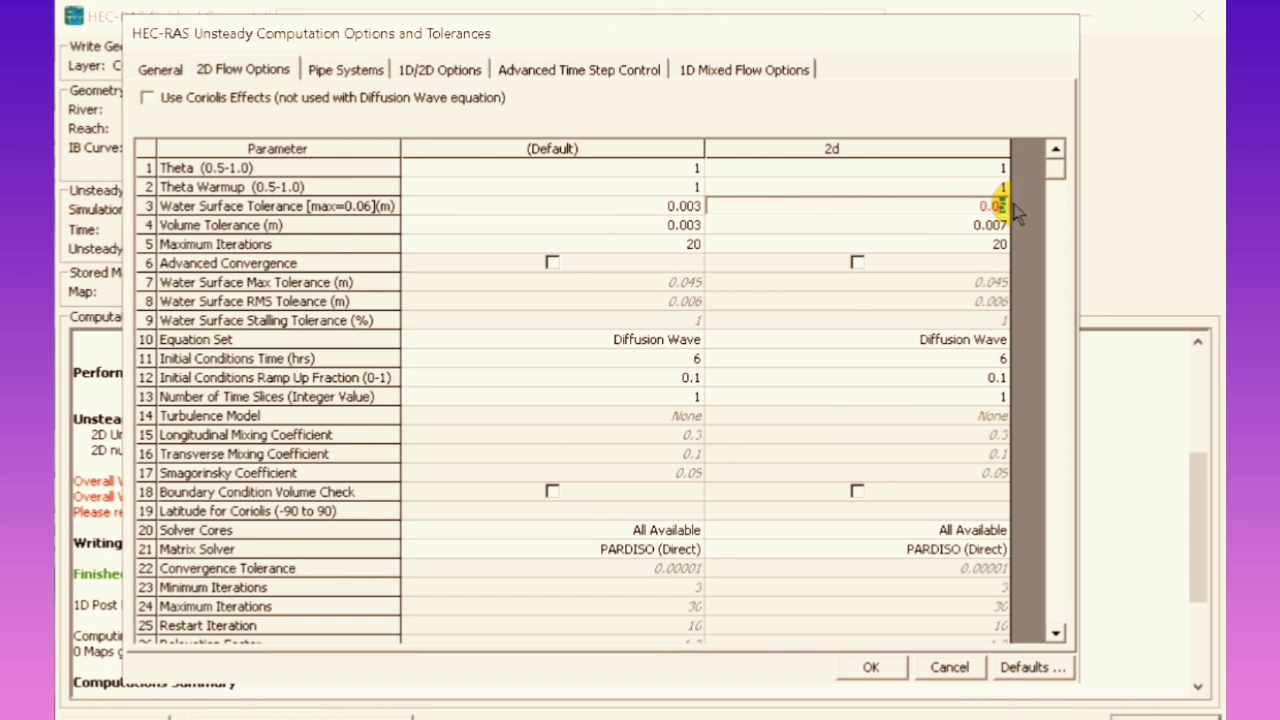
pyautogui.press('BackSpace')
pyautogui.write('03')
pyautogui.click(1000, 225)
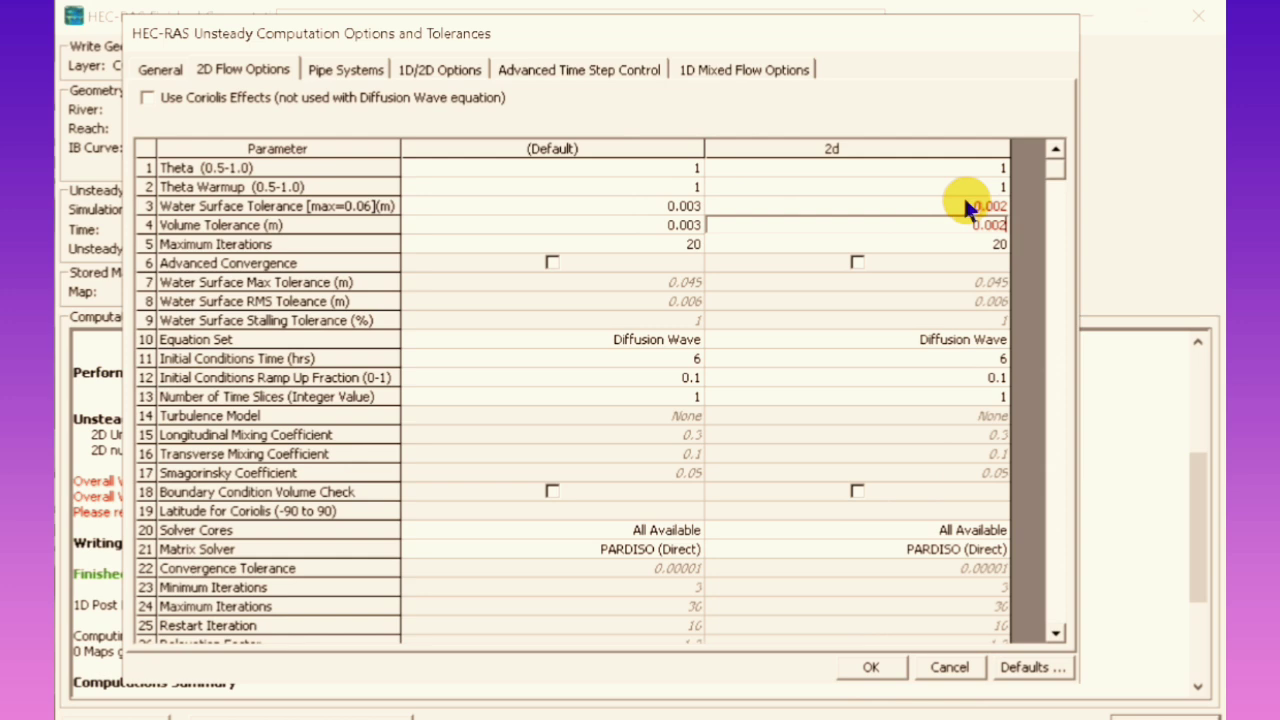
pyautogui.click(870, 668)
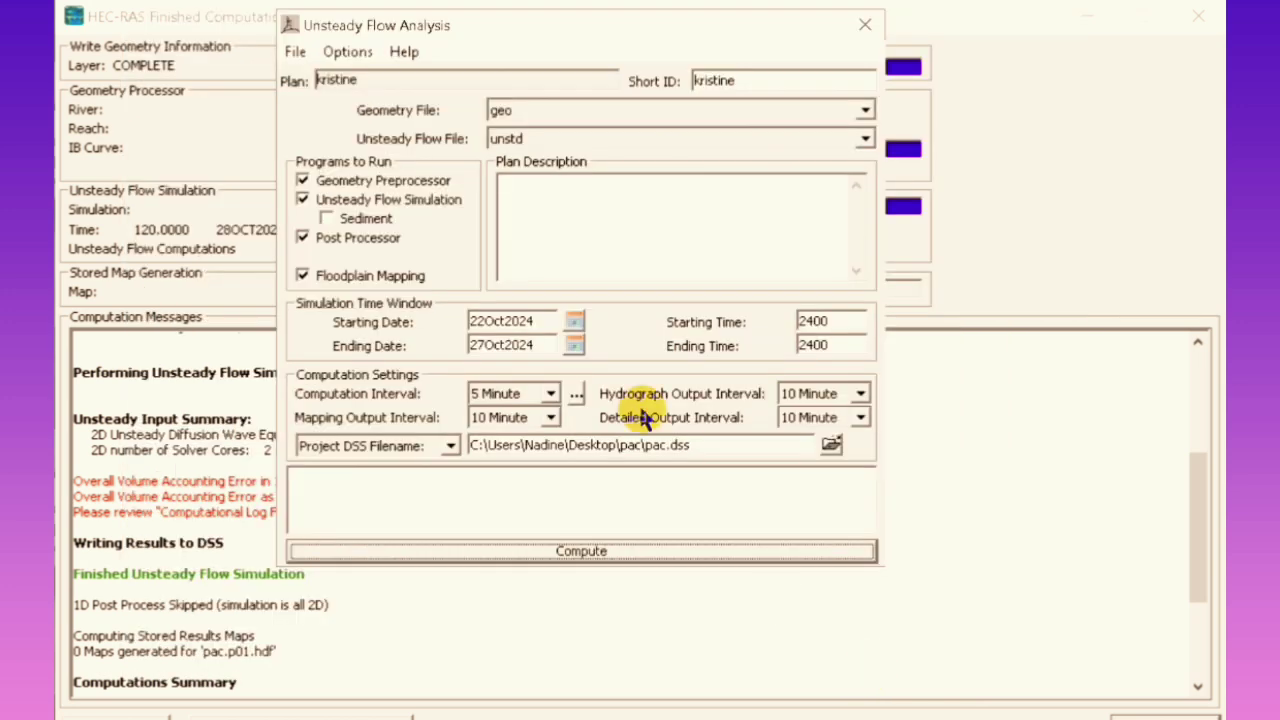
# Step: Save the plan with the new tolerances and start the rerun
pyautogui.click(293, 55)
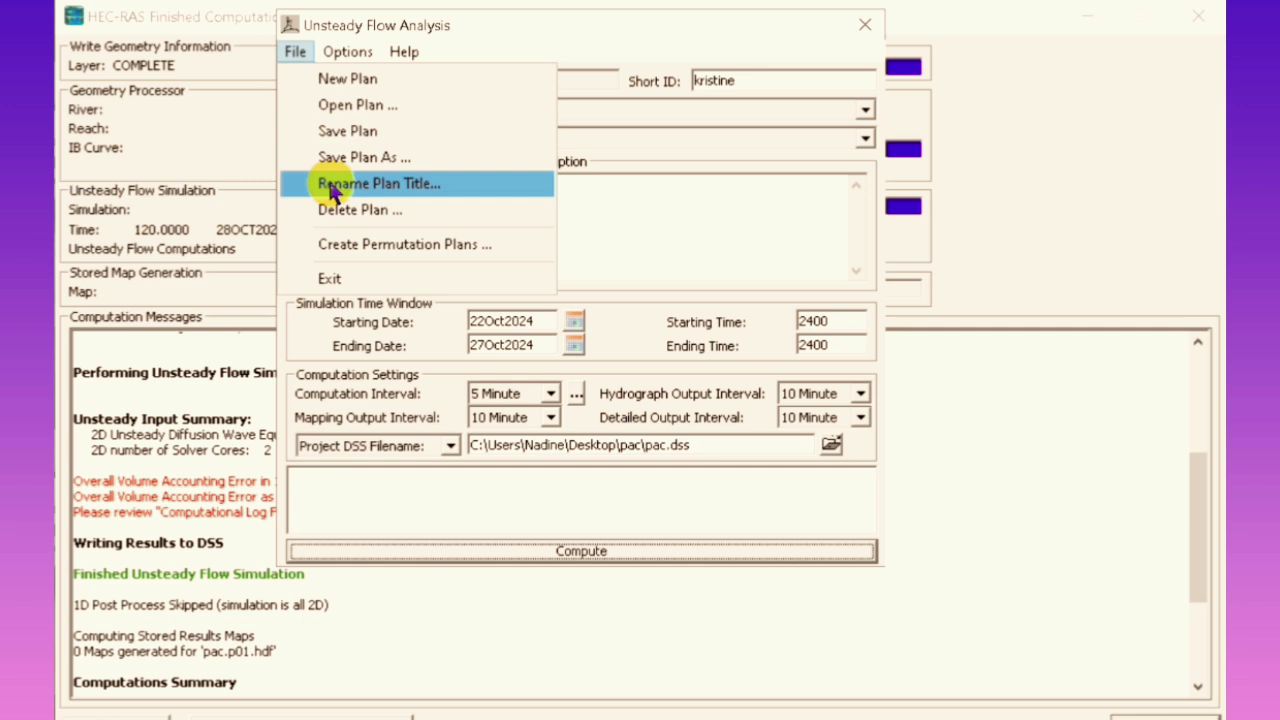
pyautogui.click(334, 132)
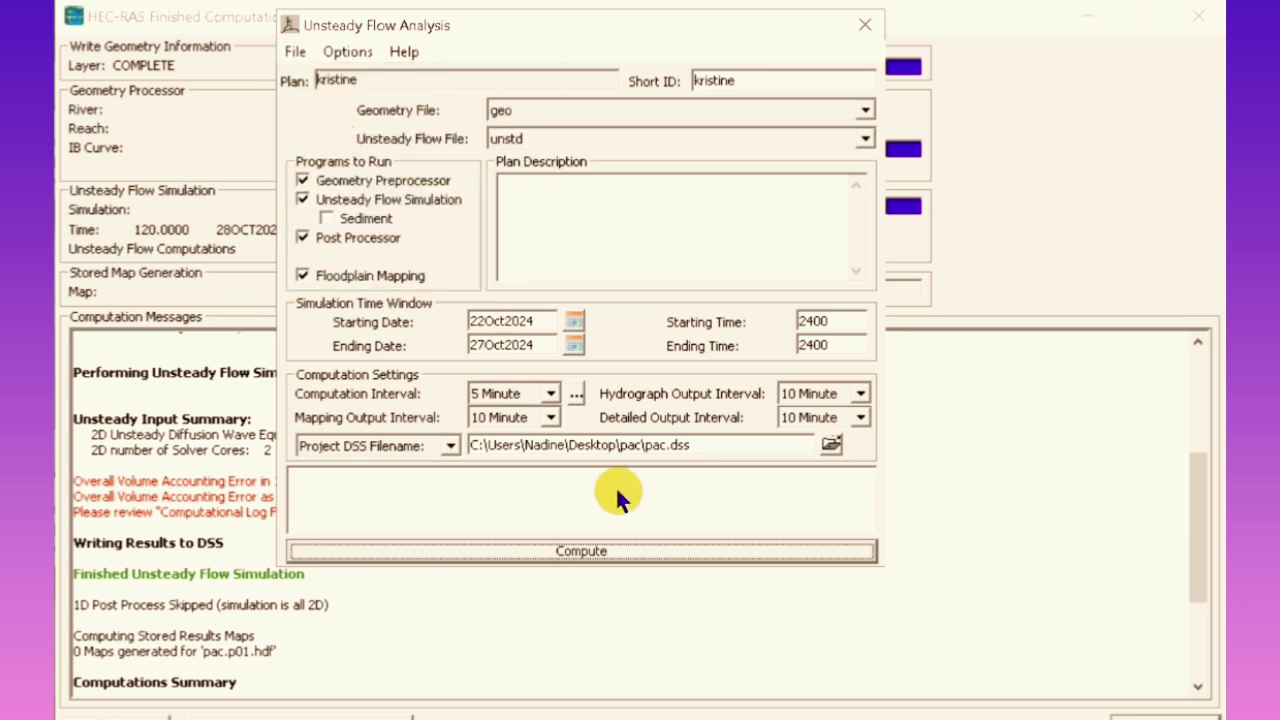
pyautogui.click(583, 550)
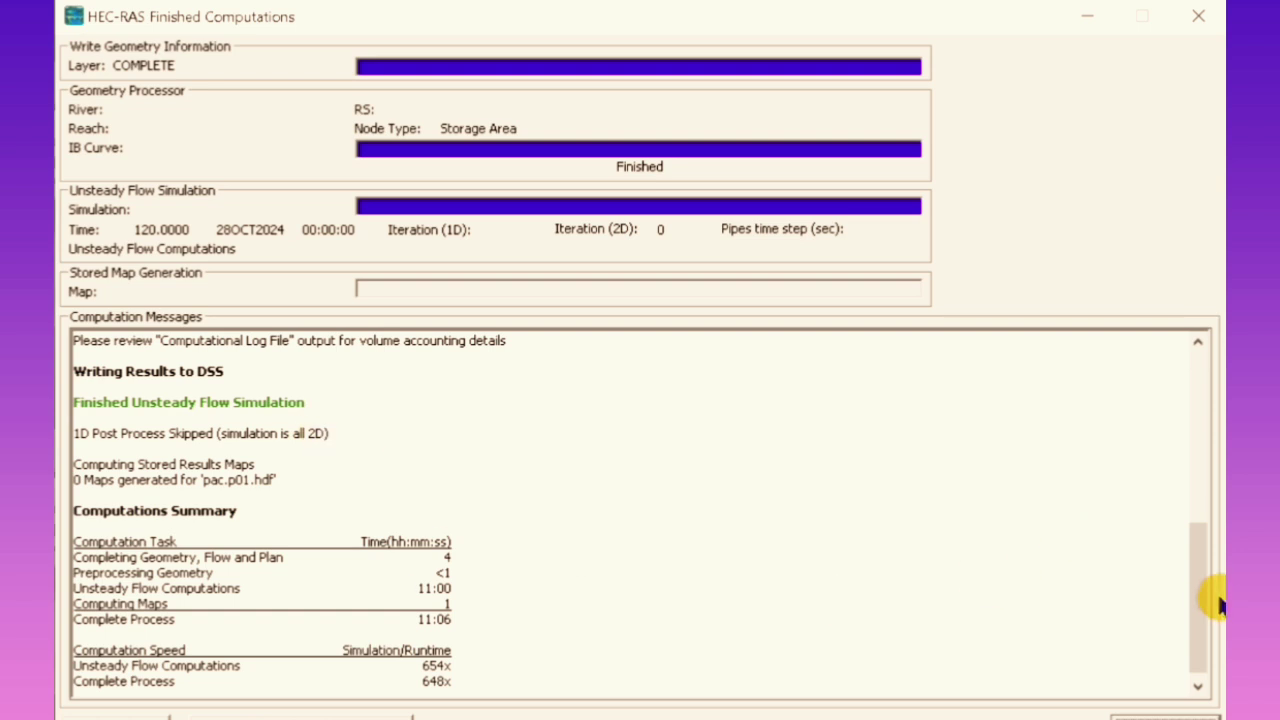
# Step: Scroll the Computation Messages to confirm the volume error is now 3.389 thousand m³ (0.9285%)
pyautogui.moveTo(1200, 590); pyautogui.dragTo(1200, 531)
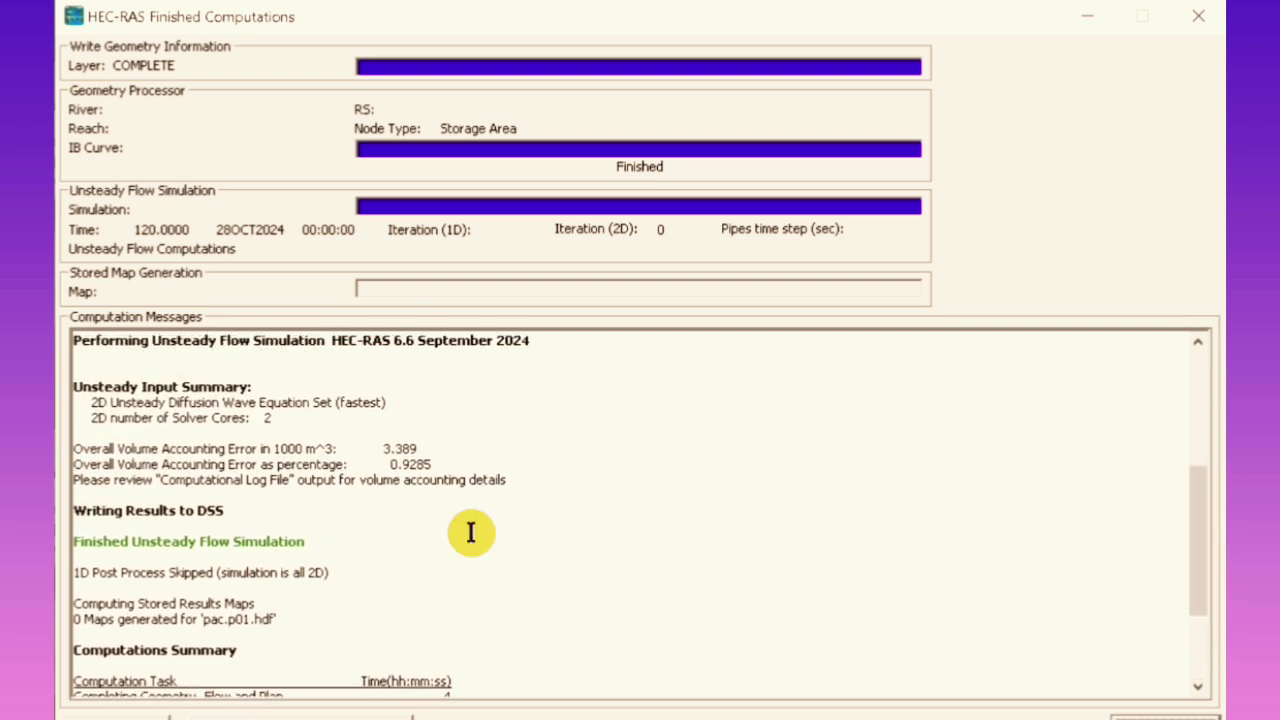